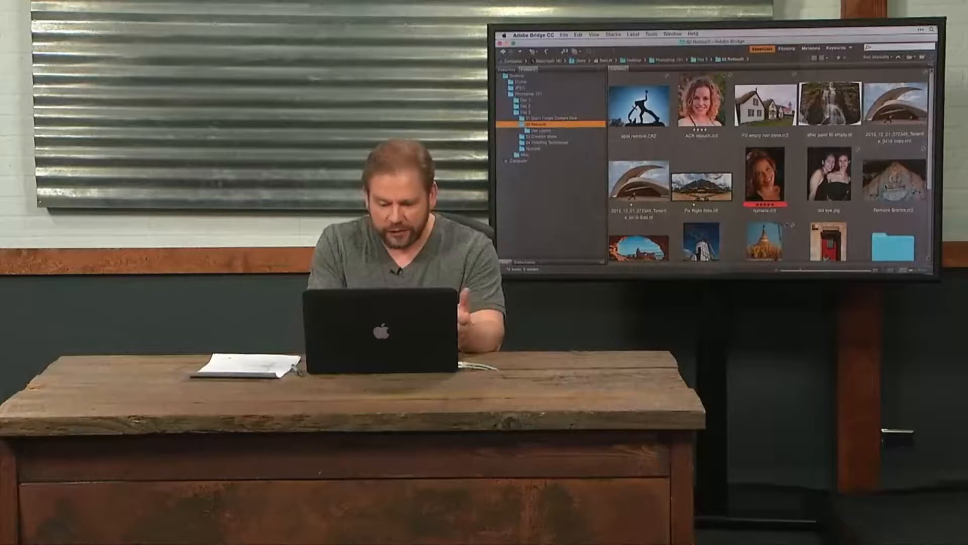
# Step: Open "remove foreground element.tif" in Photoshop and examine the windmill's shadows down to the plants at its base
pyautogui.doubleClick(702, 139)
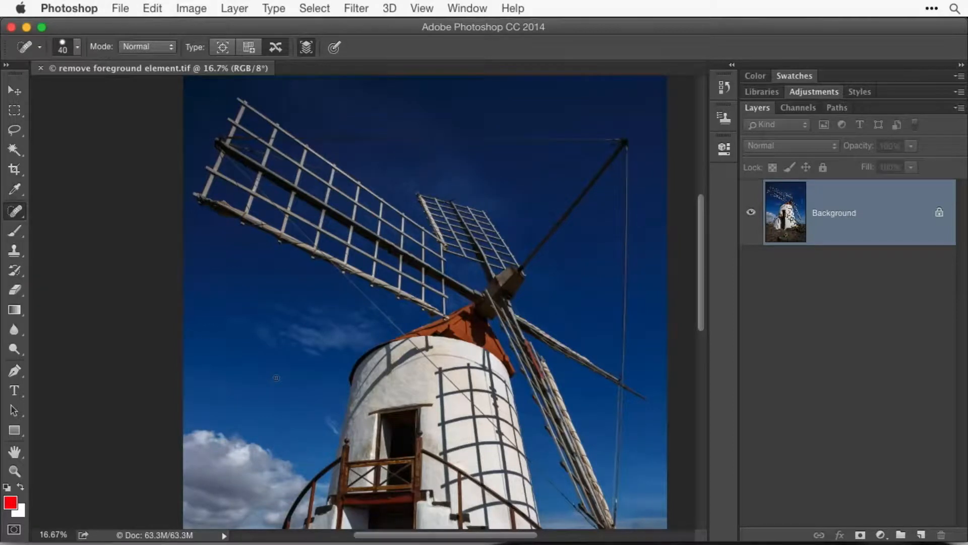
pyautogui.scroll(2, 276, 377)
pyautogui.scroll(-3, 276, 378)
pyautogui.hscroll(3, 277, 378)
pyautogui.scroll(2, 276, 378)
pyautogui.hscroll(-3, 276, 378)
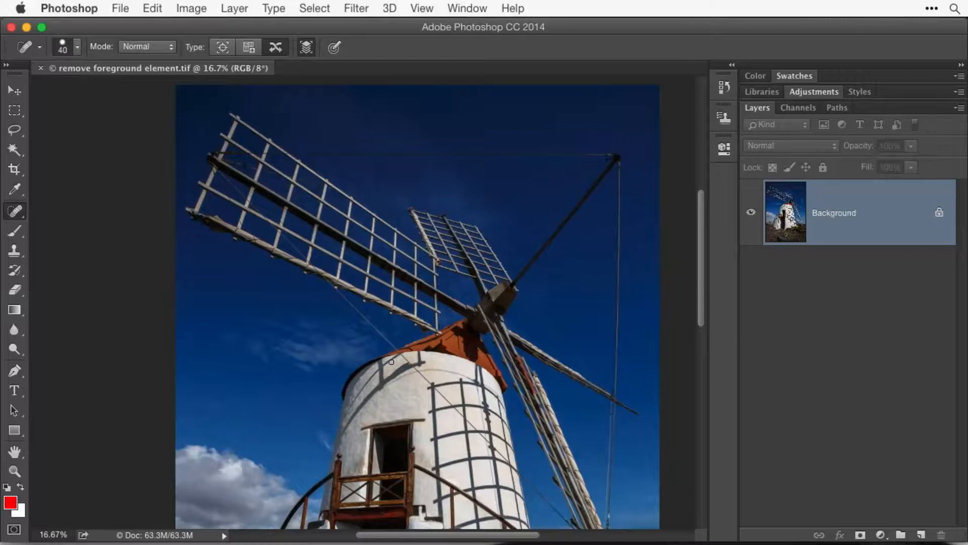
pyautogui.scroll(-5, 417, 340)
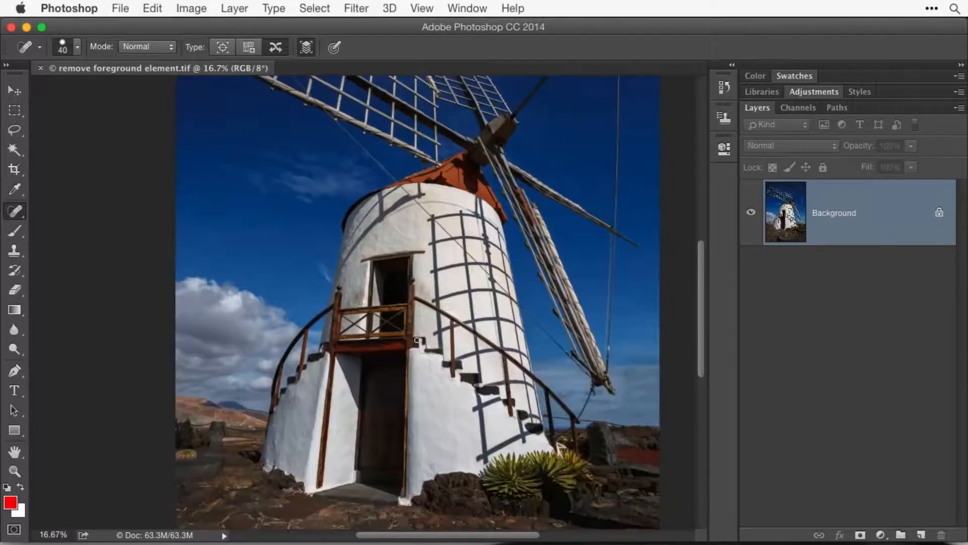
pyautogui.scroll(-1, 417, 340)
pyautogui.hscroll(1, 418, 340)
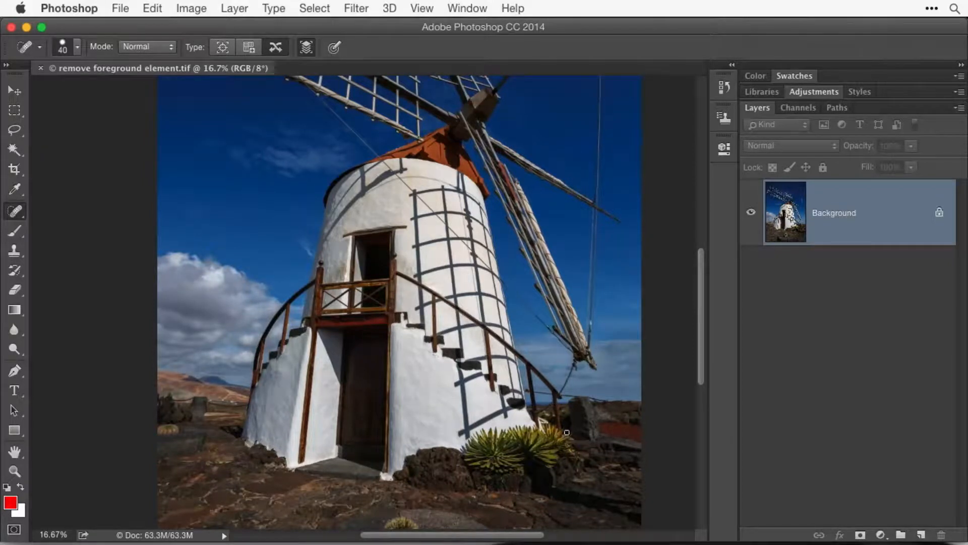
pyautogui.scroll(2, 543, 409)
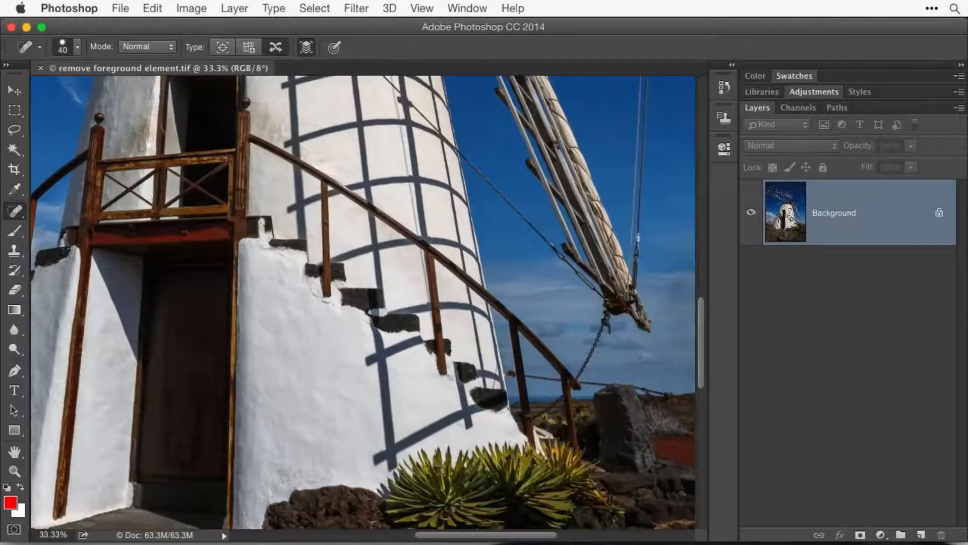
# Step: Add a new empty layer and clone clean plaster over the shadow where it touches the dark stair steps, using a 60 px Clone Stamp
pyautogui.click(921, 535)
pyautogui.click(15, 251)
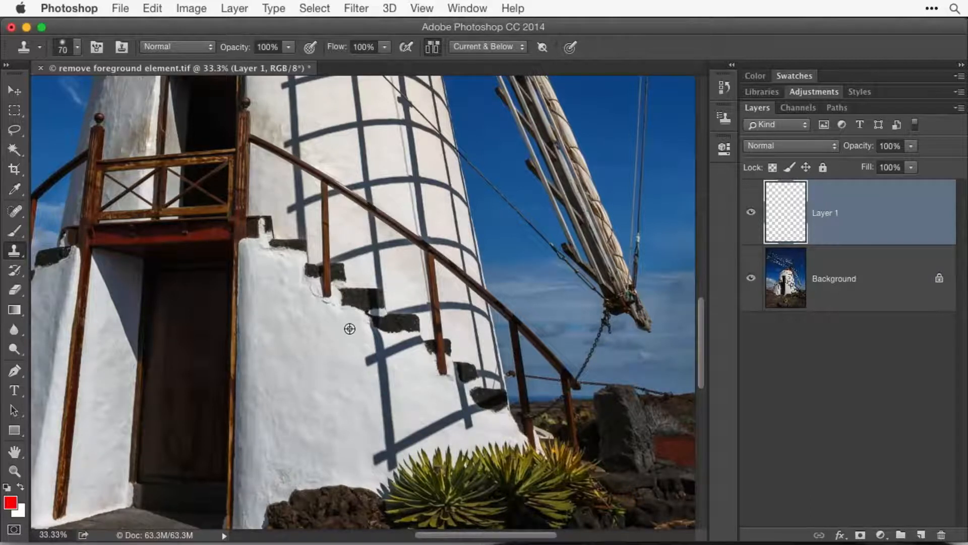
pyautogui.keyDown('alt'); pyautogui.click(349, 329); pyautogui.keyUp('alt')
pyautogui.moveTo(369, 339)
pyautogui.mouseDown()
pyautogui.moveTo(375, 317)
pyautogui.moveTo(369, 334)
pyautogui.mouseUp()
pyautogui.press('[')
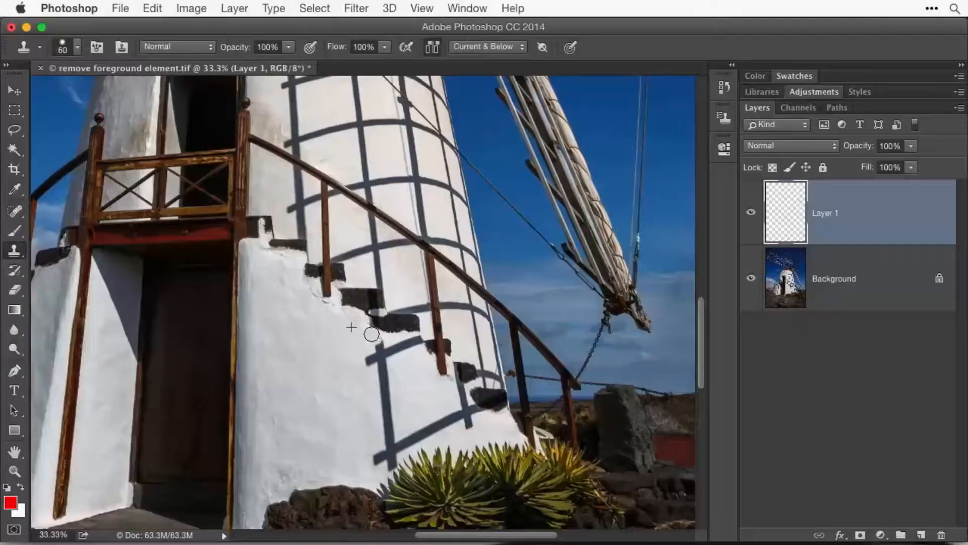
pyautogui.moveTo(368, 335); pyautogui.dragTo(368, 332)
pyautogui.keyDown('alt'); pyautogui.click(417, 358); pyautogui.keyUp('alt')
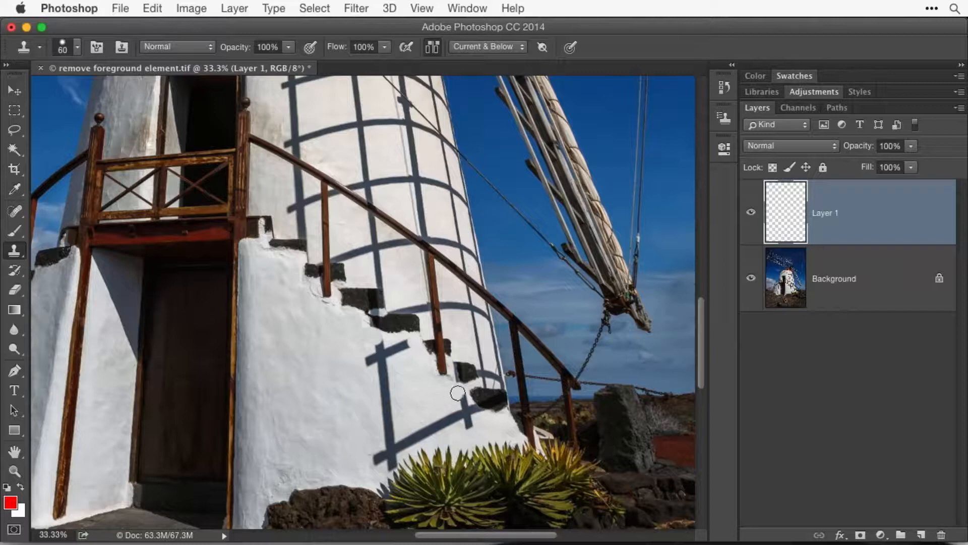
# Step: Reduce the Clone Stamp brush to 20 px and clone plaster over the shadow where it meets the two lowest dark steps
pyautogui.scroll(1, 472, 375)
pyautogui.click(463, 413)
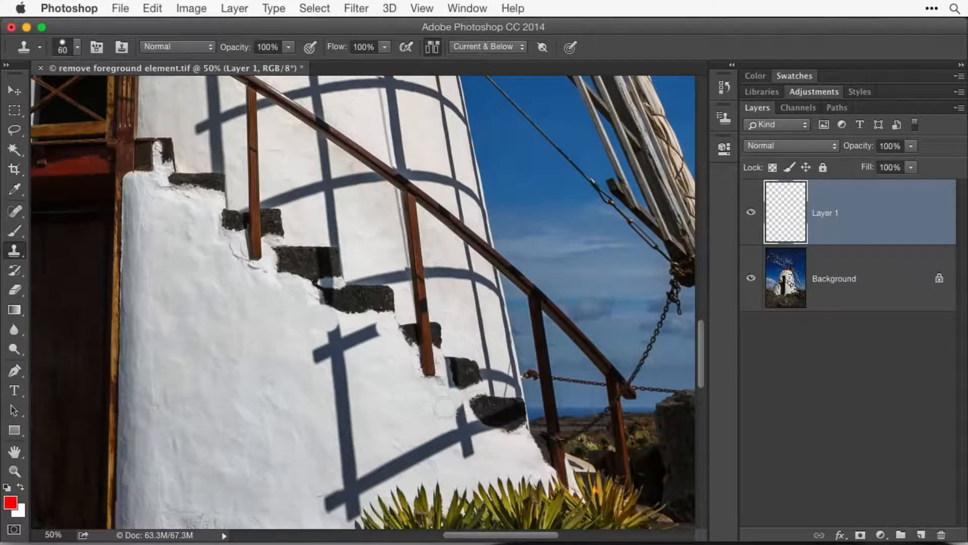
pyautogui.press('[')
pyautogui.press('[')
pyautogui.press('[')
pyautogui.press('[')
pyautogui.press('[')
pyautogui.press('[')
pyautogui.press('[')
pyautogui.moveTo(446, 361); pyautogui.dragTo(457, 393)
pyautogui.keyDown('alt'); pyautogui.click(498, 443); pyautogui.keyUp('alt')
pyautogui.moveTo(493, 431); pyautogui.dragTo(481, 425)
pyautogui.keyDown('alt'); pyautogui.click(488, 443); pyautogui.keyUp('alt')
pyautogui.keyDown('alt'); pyautogui.click(485, 440); pyautogui.keyUp('alt')
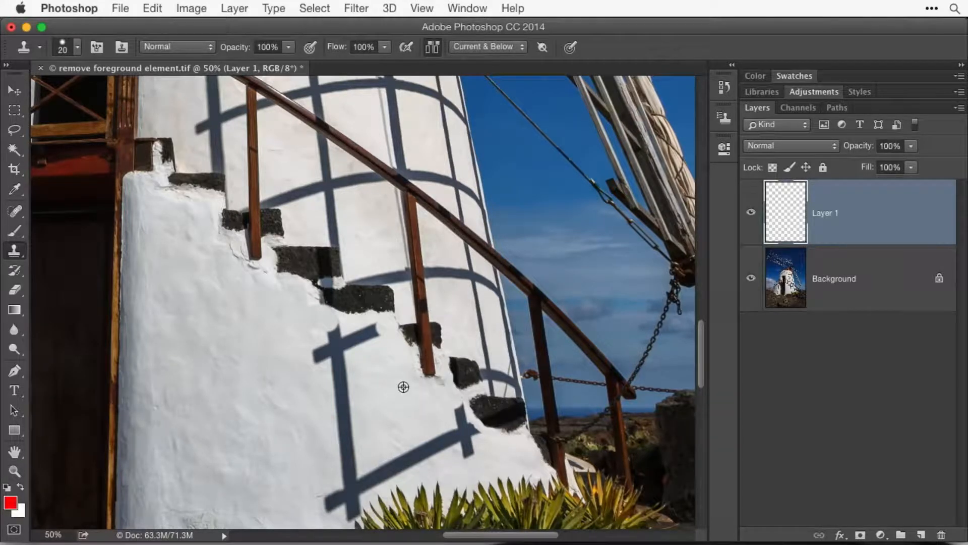
# Step: Clone clean plaster over the lower end of the vertical shadow where it meets the spiky plant, finishing with a smaller brush
pyautogui.keyDown('alt'); pyautogui.click(351, 324); pyautogui.keyUp('alt')
pyautogui.press(']')
pyautogui.press(']')
pyautogui.press(']')
pyautogui.moveTo(422, 437); pyautogui.dragTo(419, 321)
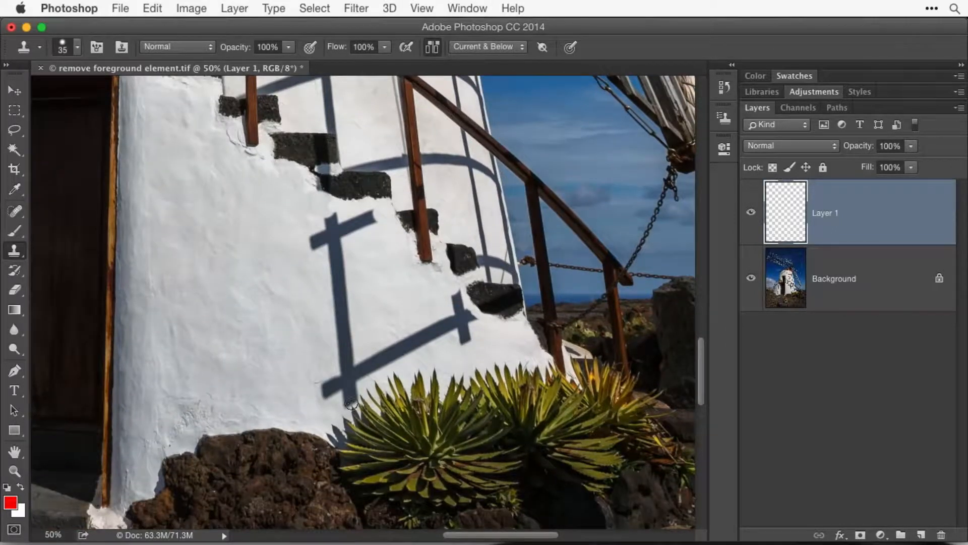
pyautogui.press('[')
pyautogui.keyDown('alt'); pyautogui.click(334, 411); pyautogui.keyUp('alt')
# Step: Break the lower wall's vertical shadow with a 35 px Clone Stamp and remove its upper piece with the Spot Healing Brush
pyautogui.click(15, 211)
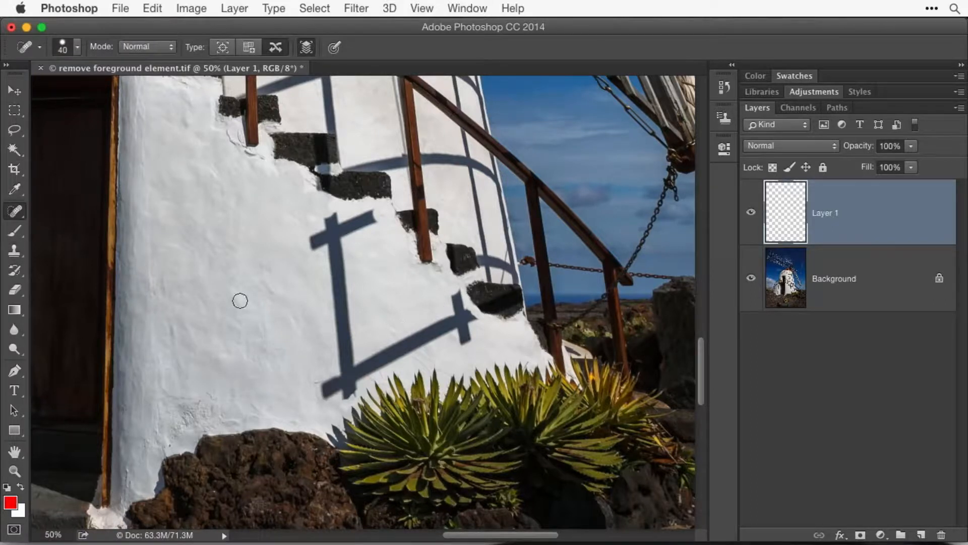
pyautogui.click(15, 250)
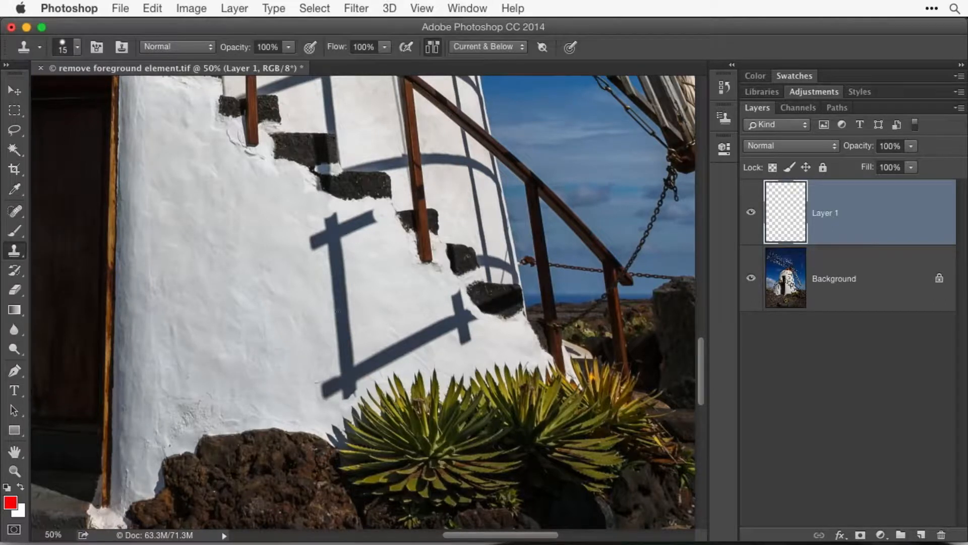
pyautogui.keyDown('alt'); pyautogui.click(309, 309); pyautogui.keyUp('alt')
pyautogui.press(']')
pyautogui.press(']')
pyautogui.click(339, 302)
pyautogui.moveTo(339, 301); pyautogui.dragTo(352, 315)
pyautogui.click(15, 211)
pyautogui.moveTo(382, 221)
pyautogui.mouseDown()
pyautogui.moveTo(328, 207)
pyautogui.moveTo(304, 241)
pyautogui.moveTo(339, 236)
pyautogui.moveTo(313, 224)
pyautogui.moveTo(327, 229)
pyautogui.moveTo(337, 293)
pyautogui.moveTo(349, 288)
pyautogui.moveTo(339, 244)
pyautogui.moveTo(337, 261)
pyautogui.moveTo(345, 281)
pyautogui.moveTo(344, 243)
pyautogui.moveTo(343, 254)
pyautogui.moveTo(317, 253)
pyautogui.mouseUp()
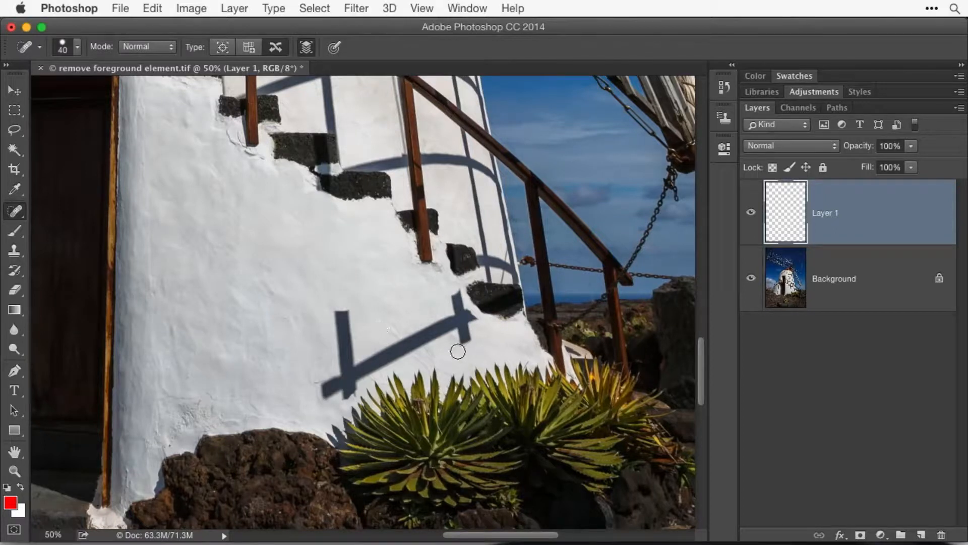
# Step: Clone a gap through the diagonal shadow on the lower wall and spot-heal the shadow pieces on both sides of it
pyautogui.click(14, 250)
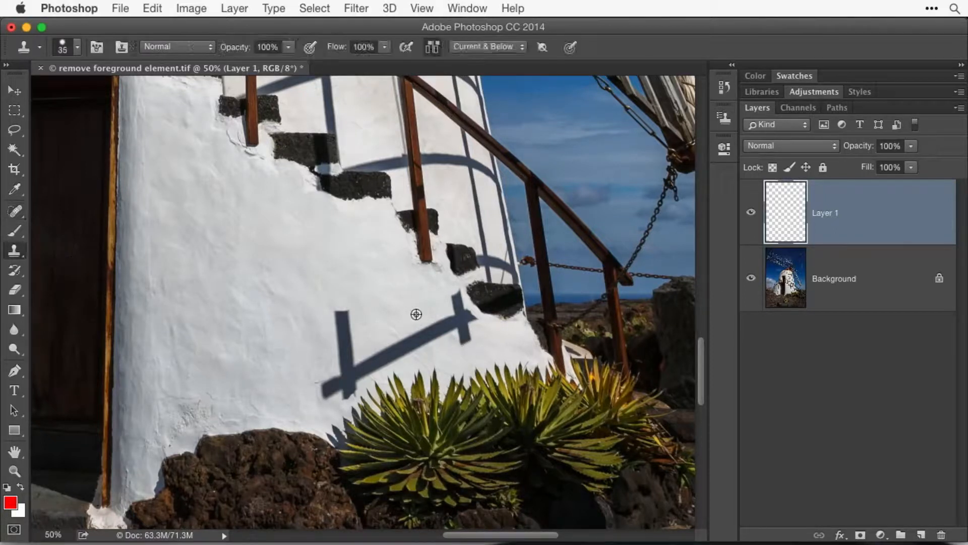
pyautogui.keyDown('alt'); pyautogui.click(402, 323); pyautogui.keyUp('alt')
pyautogui.moveTo(398, 342); pyautogui.dragTo(414, 357)
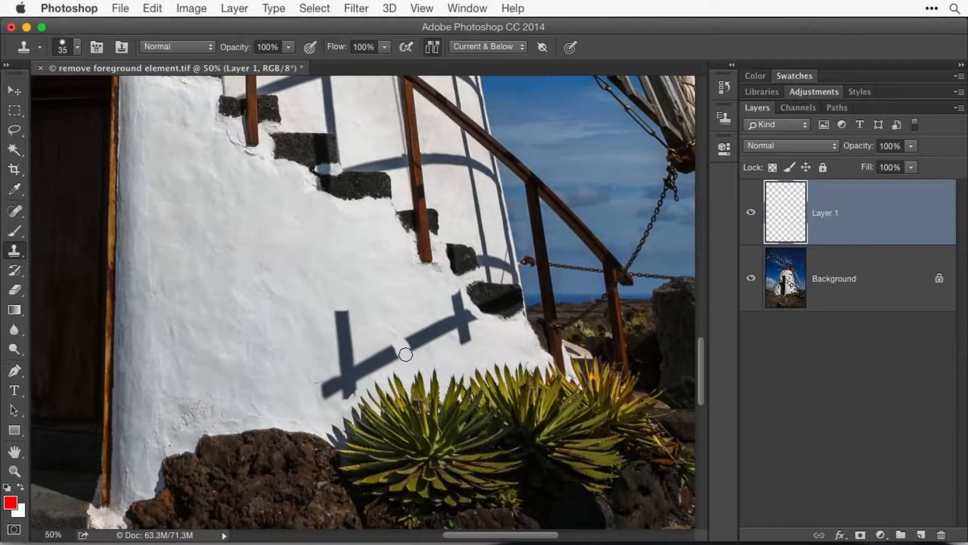
pyautogui.click(24, 210)
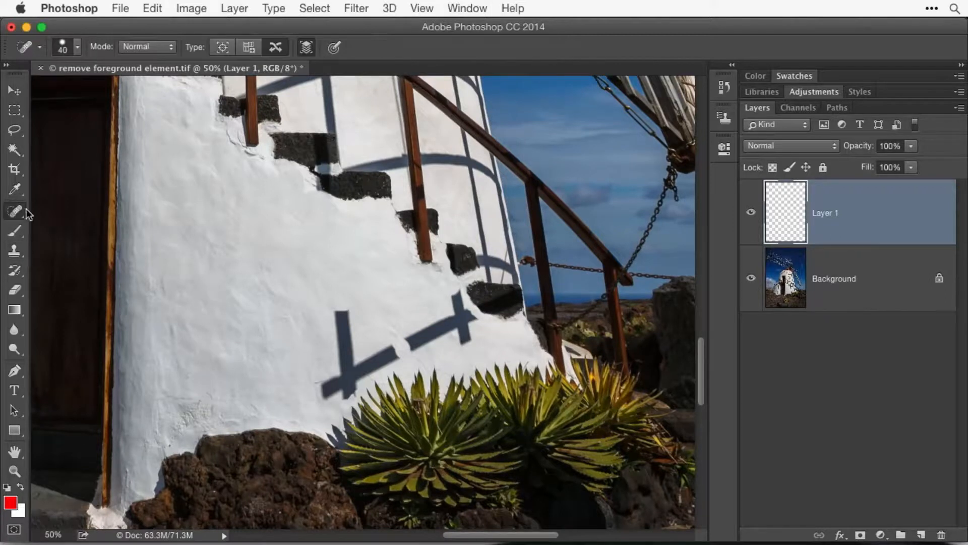
pyautogui.moveTo(396, 358)
pyautogui.mouseDown()
pyautogui.moveTo(348, 392)
pyautogui.moveTo(321, 398)
pyautogui.moveTo(324, 371)
pyautogui.moveTo(374, 356)
pyautogui.moveTo(340, 380)
pyautogui.moveTo(352, 368)
pyautogui.moveTo(339, 346)
pyautogui.moveTo(338, 311)
pyautogui.moveTo(347, 309)
pyautogui.moveTo(351, 349)
pyautogui.moveTo(340, 363)
pyautogui.moveTo(331, 349)
pyautogui.moveTo(356, 342)
pyautogui.mouseUp()
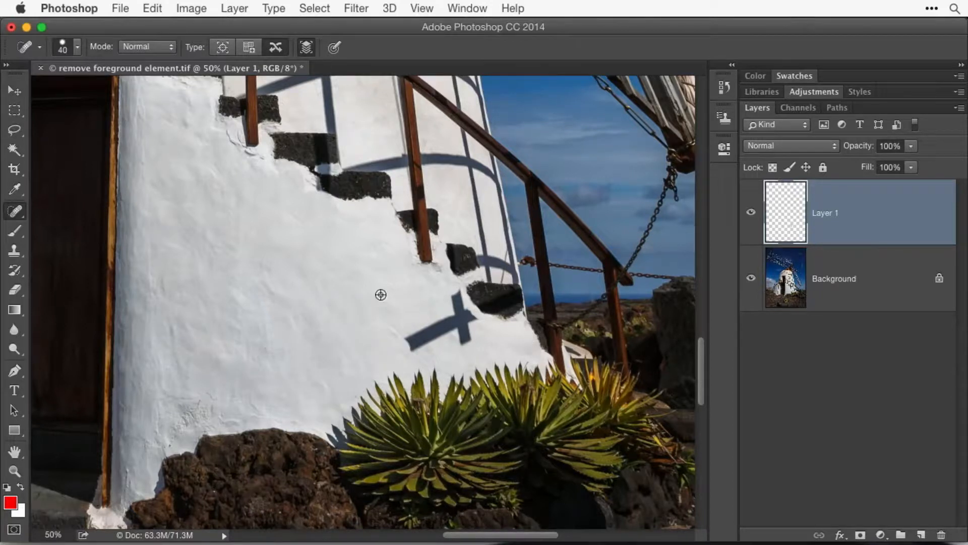
pyautogui.moveTo(465, 344)
pyautogui.mouseDown()
pyautogui.moveTo(472, 321)
pyautogui.moveTo(453, 291)
pyautogui.moveTo(452, 318)
pyautogui.moveTo(412, 347)
pyautogui.mouseUp()
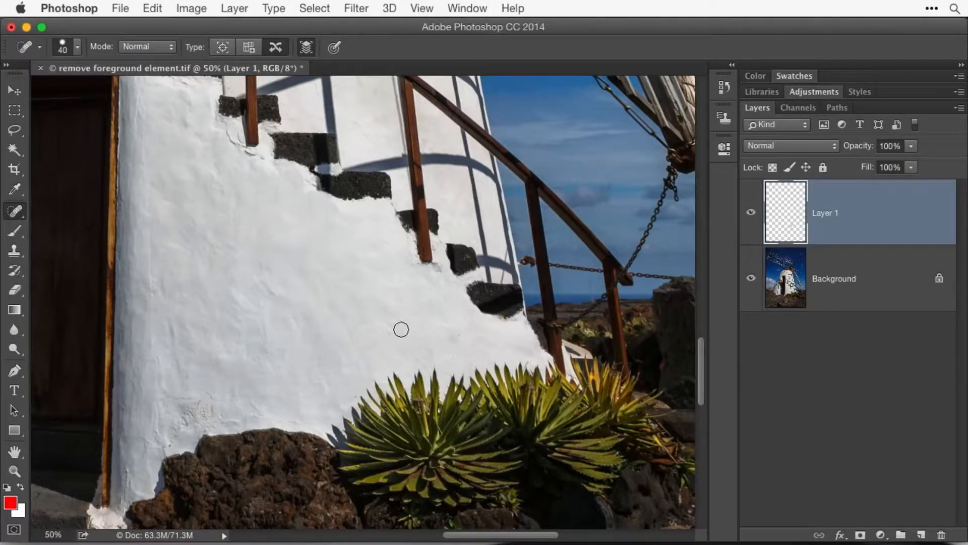
# Step: Spot-heal the leftover blemishes in the retouched plaster below the stairs
pyautogui.moveTo(305, 254); pyautogui.dragTo(306, 265)
pyautogui.moveTo(389, 333); pyautogui.dragTo(364, 331)
pyautogui.moveTo(452, 333); pyautogui.dragTo(454, 337)
# Step: Compare the lower wall before and after retouching by hiding and showing Layer 1
pyautogui.press('super+minus')
pyautogui.click(751, 213)
pyautogui.click(752, 212)
pyautogui.click(751, 213)
pyautogui.click(751, 212)
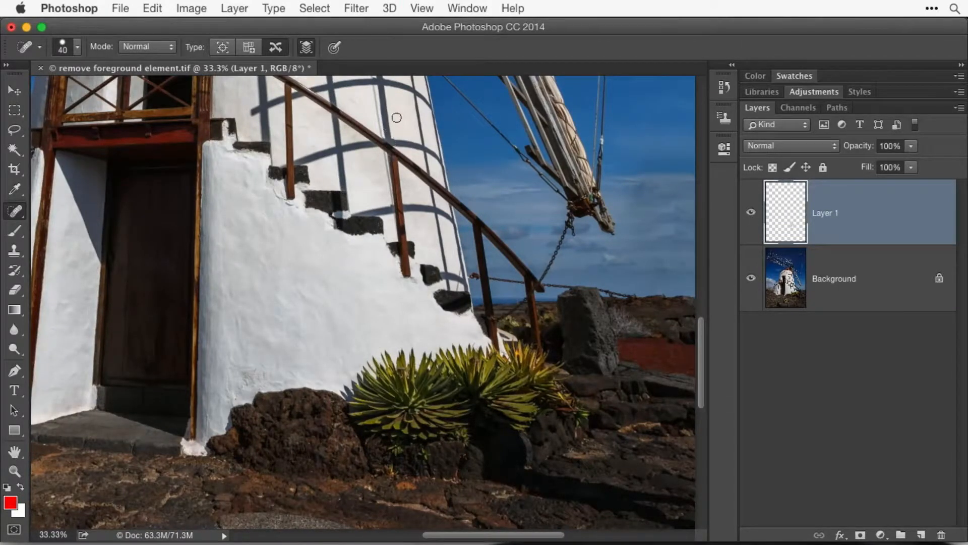
# Step: Clone plaster gaps through the lattice shadow's top horizontal bar and its left vertical bar on the upper tower, using a 35 px brush
pyautogui.moveTo(391, 106); pyautogui.dragTo(410, 372)
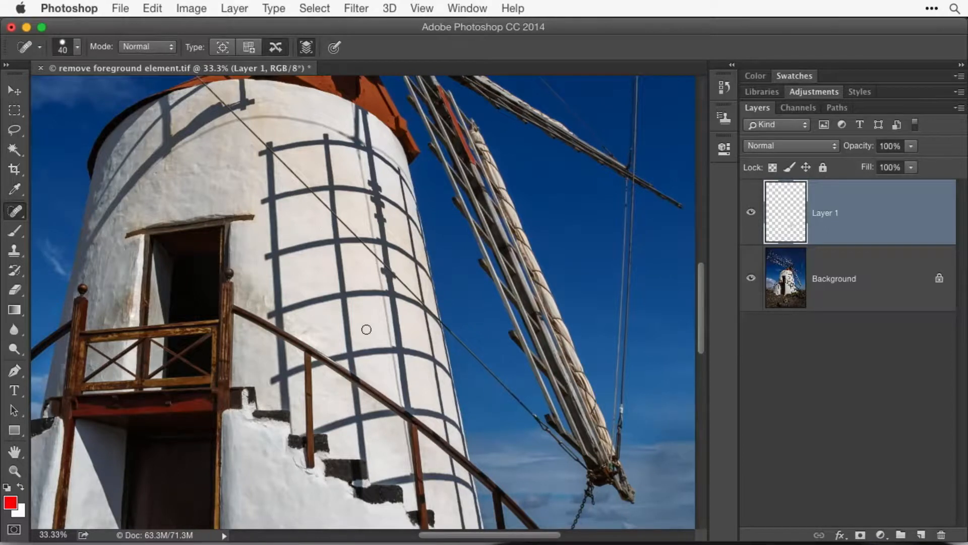
pyautogui.keyDown('ctrl'); pyautogui.click(276, 111); pyautogui.keyUp('ctrl')
pyautogui.keyDown('ctrl'); pyautogui.click(292, 119); pyautogui.keyUp('ctrl')
pyautogui.keyDown('ctrl'); pyautogui.click(292, 119); pyautogui.keyUp('ctrl')
pyautogui.click(14, 250)
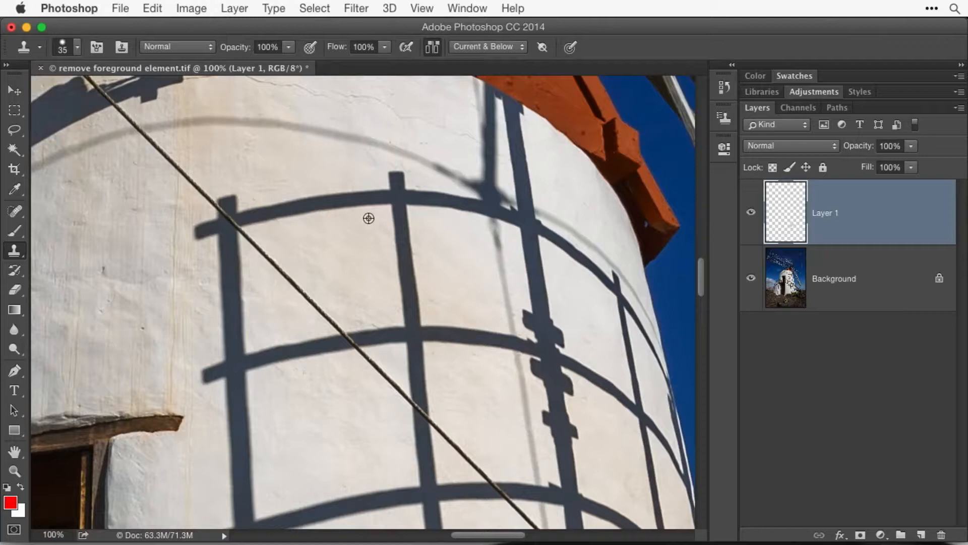
pyautogui.keyDown('alt'); pyautogui.click(370, 219); pyautogui.keyUp('alt')
pyautogui.moveTo(367, 200); pyautogui.dragTo(364, 199)
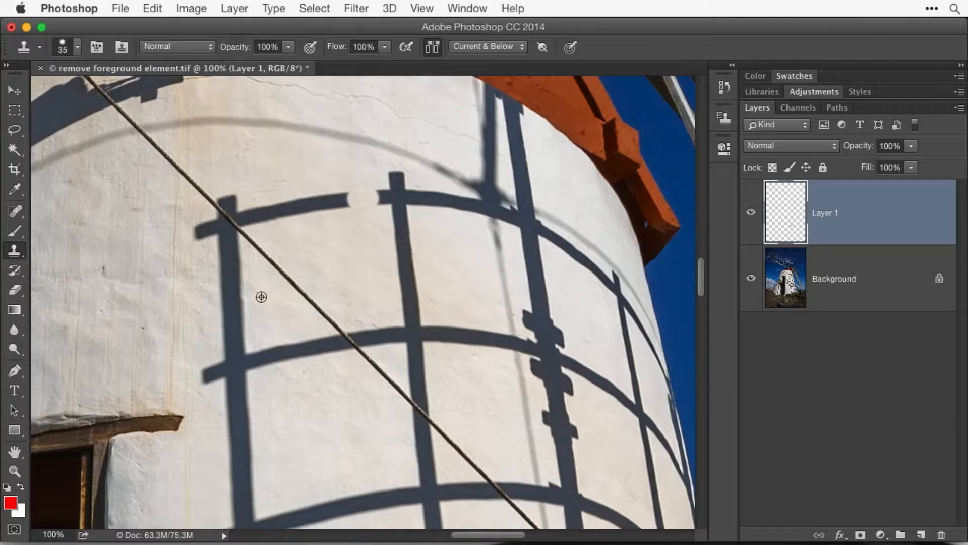
pyautogui.moveTo(237, 297); pyautogui.dragTo(227, 299)
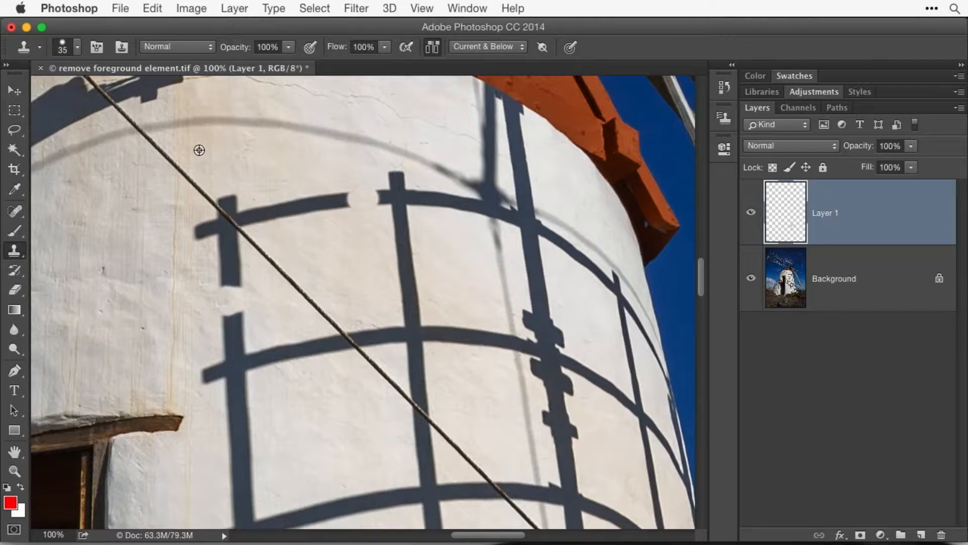
# Step: Clone plaster over the shadow along both sides of the cable at the lattice's upper-left corner, using a 25 px brush
pyautogui.keyDown('alt'); pyautogui.click(221, 172); pyautogui.keyUp('alt')
pyautogui.press('[')
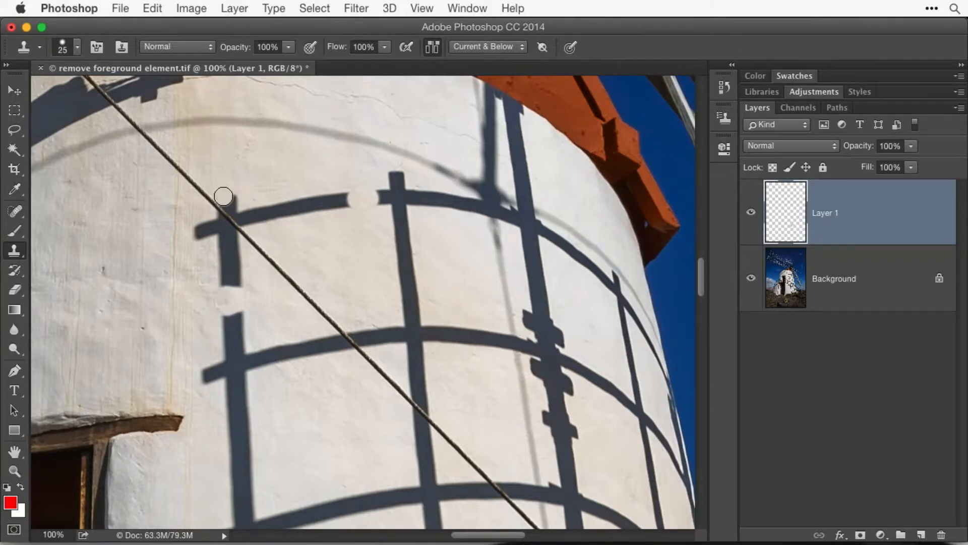
pyautogui.click(251, 222)
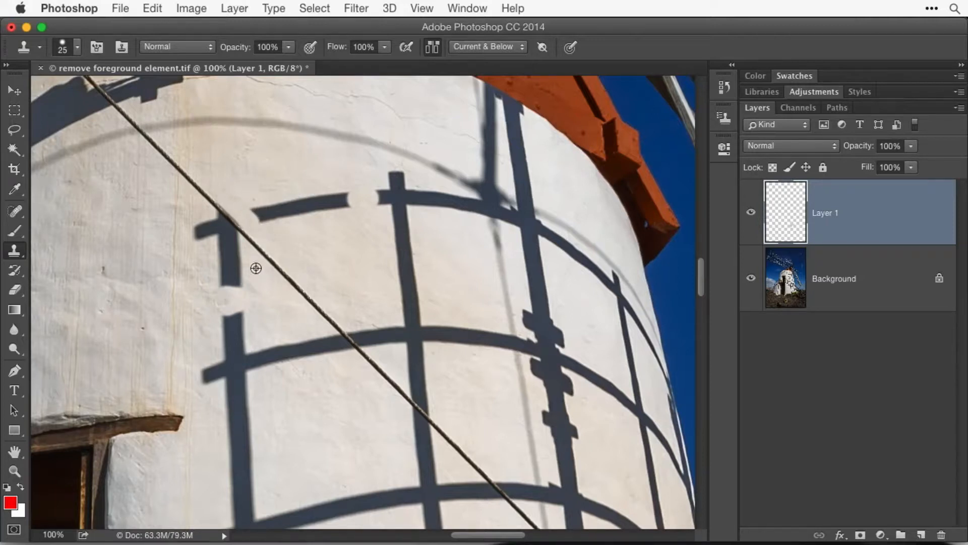
pyautogui.click(232, 238)
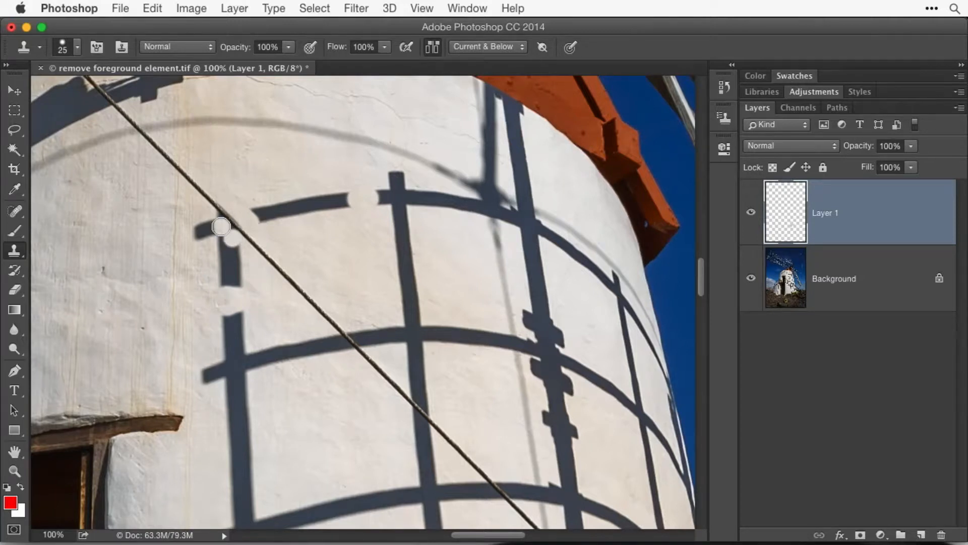
pyautogui.click(221, 225)
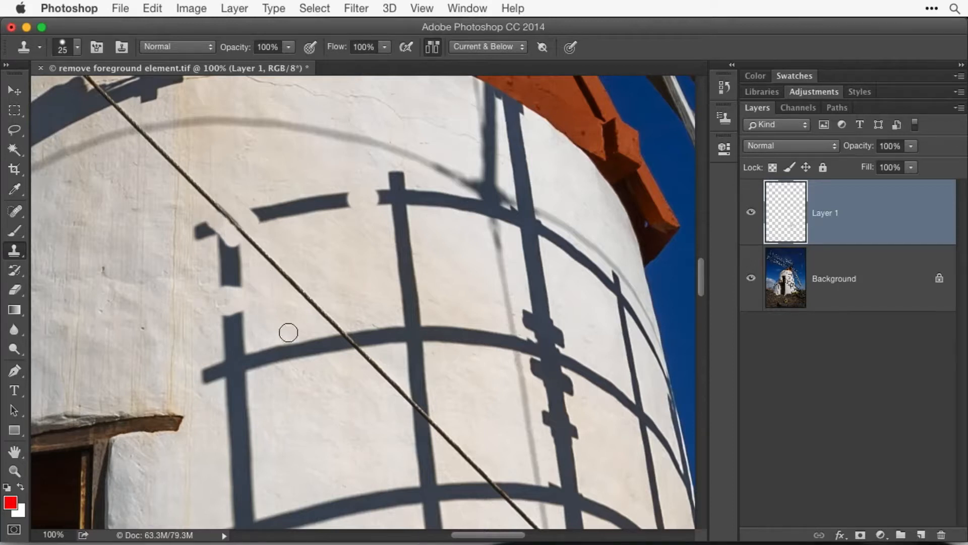
# Step: Remove the isolated shadow pieces at the lattice's upper-left corner with the Spot Healing Brush
pyautogui.click(19, 209)
pyautogui.moveTo(352, 202); pyautogui.dragTo(267, 212)
pyautogui.moveTo(241, 283)
pyautogui.mouseDown()
pyautogui.moveTo(203, 230)
pyautogui.moveTo(230, 281)
pyautogui.mouseUp()
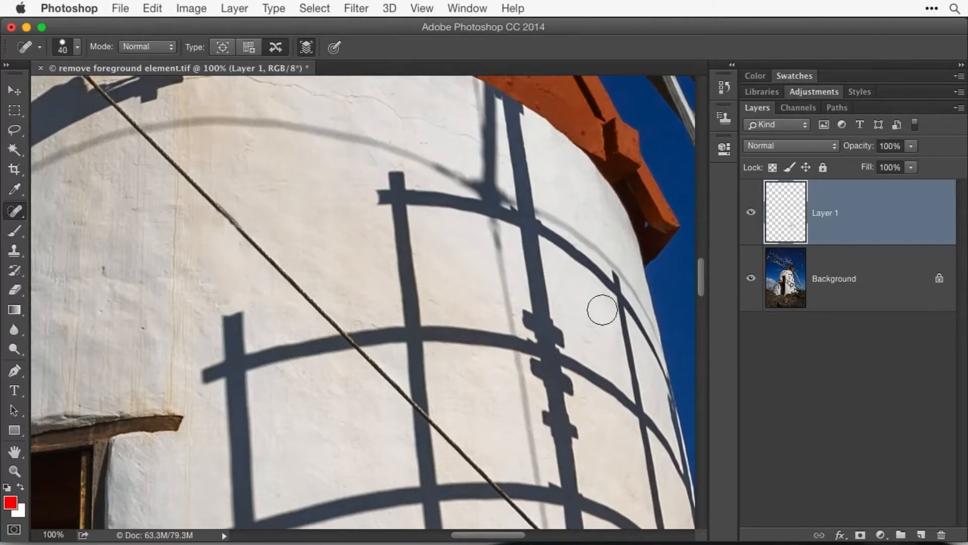
# Step: Lasso the lattice shadow on the upper tower, from below the roof down to the handrail
pyautogui.scroll(-3, 519, 280)
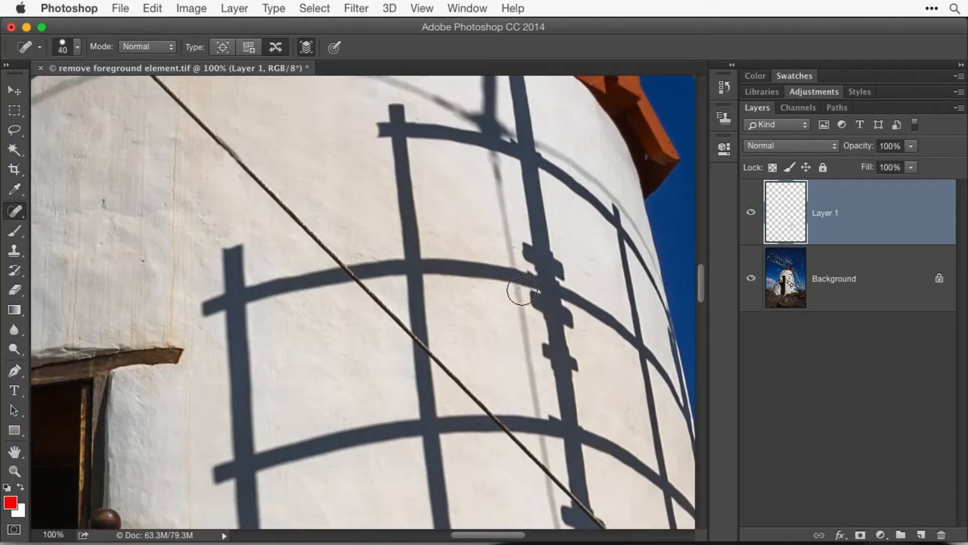
pyautogui.press('super+minus')
pyautogui.press('super+minus')
pyautogui.press('super+minus')
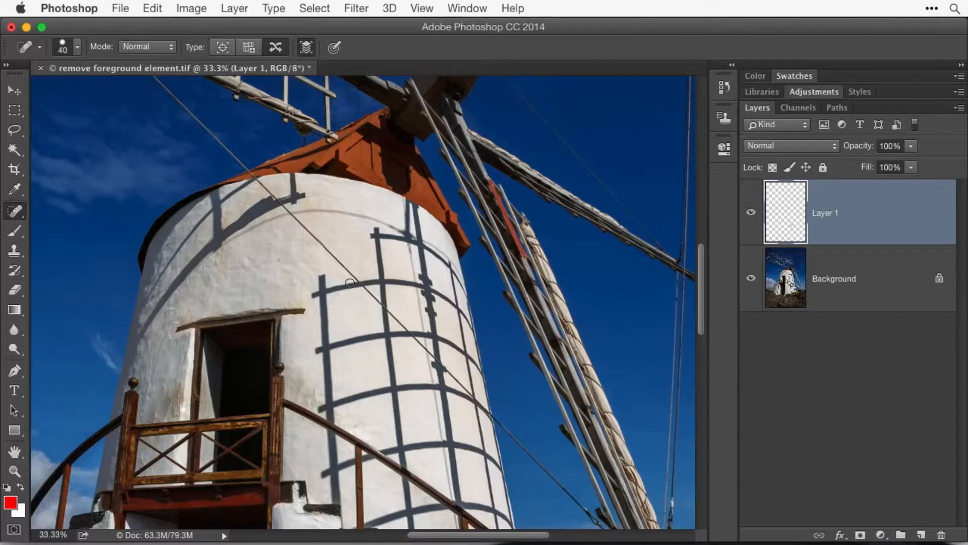
pyautogui.scroll(-3, 462, 393)
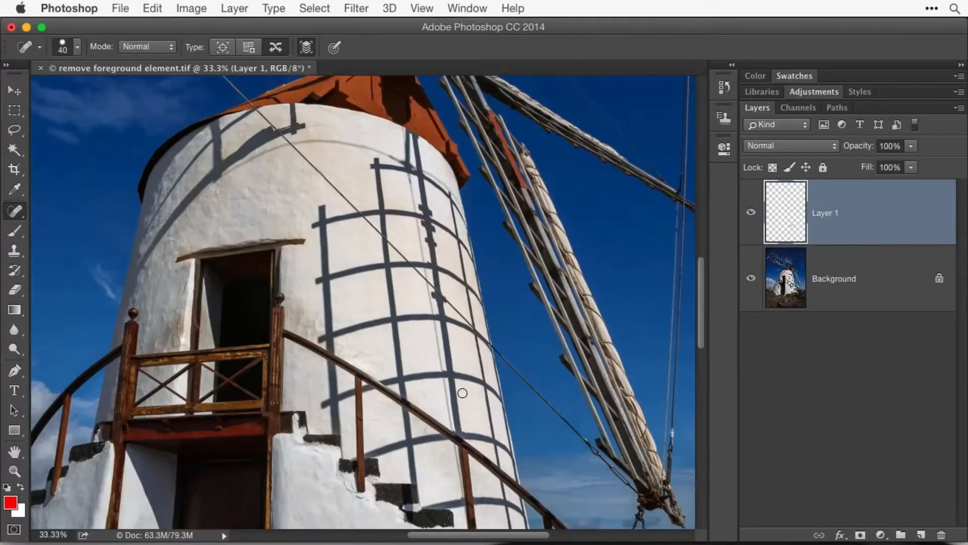
pyautogui.click(14, 131)
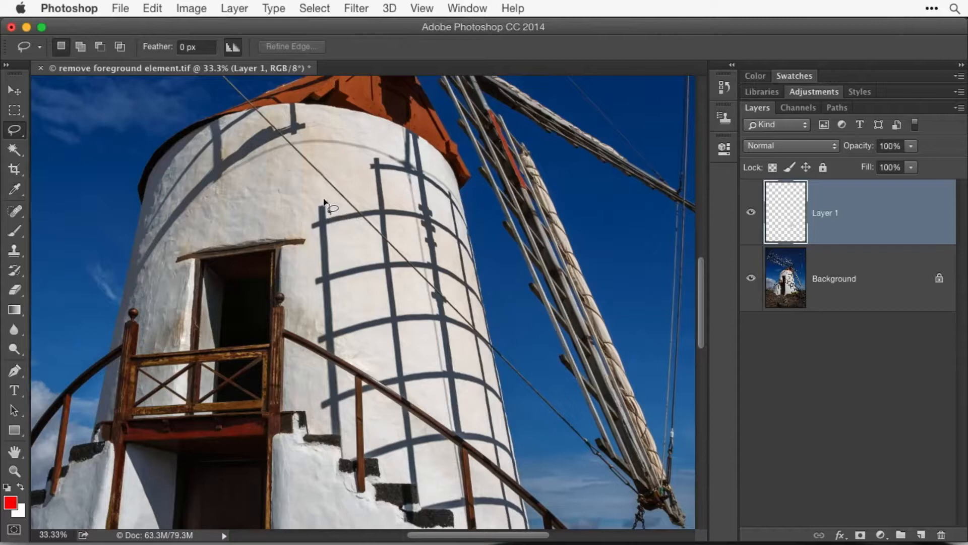
pyautogui.moveTo(316, 204)
pyautogui.mouseDown()
pyautogui.moveTo(319, 353)
pyautogui.moveTo(480, 453)
pyautogui.moveTo(430, 160)
pyautogui.moveTo(403, 132)
pyautogui.moveTo(349, 147)
pyautogui.moveTo(314, 195)
pyautogui.mouseUp()
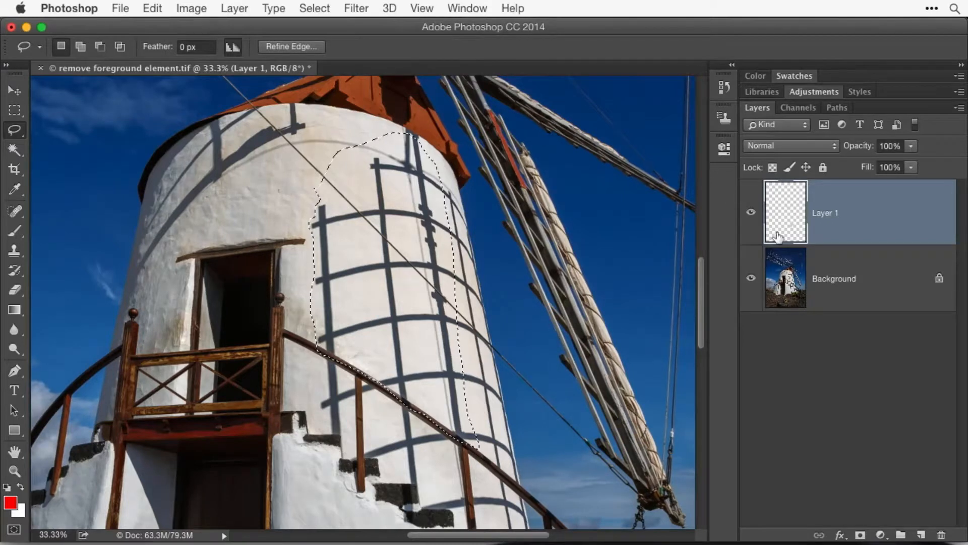
# Step: Try a Content-Aware fill of the selected area on the Background layer, undo it and deselect
pyautogui.click(820, 284)
pyautogui.click(150, 8)
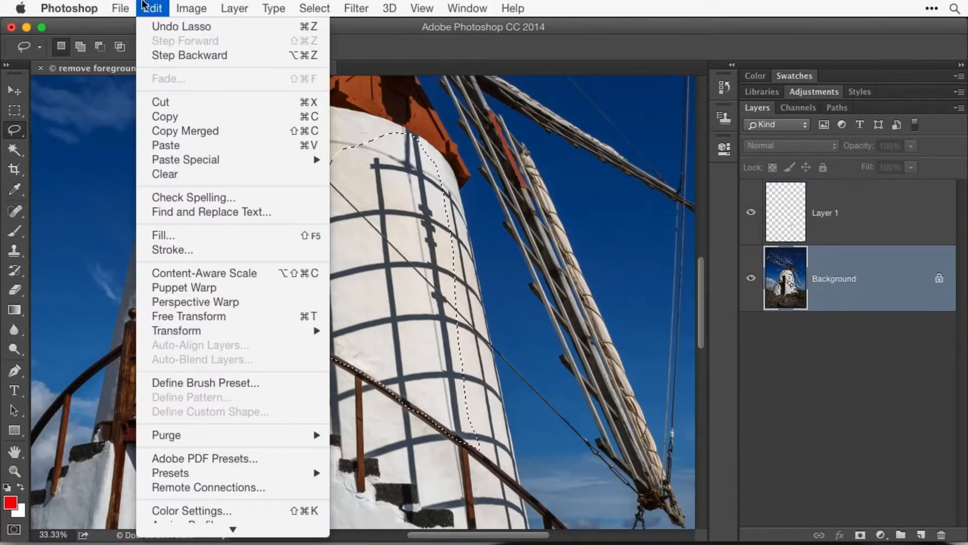
pyautogui.click(233, 236)
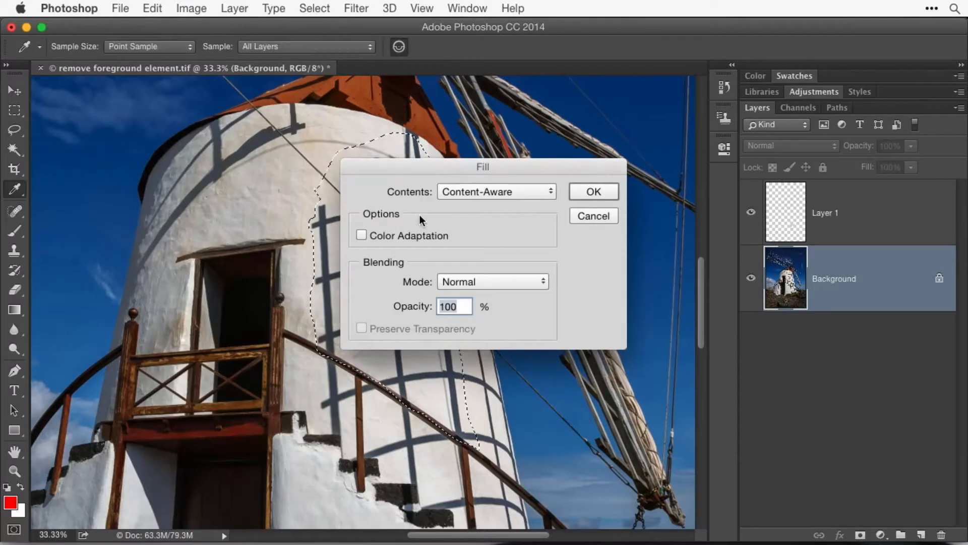
pyautogui.click(596, 190)
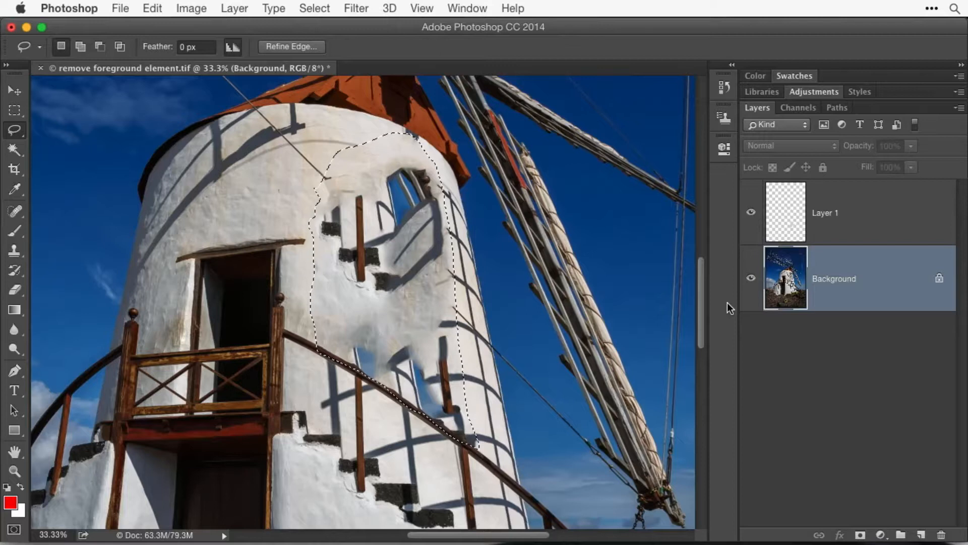
pyautogui.press('super+z')
pyautogui.press('super+d')
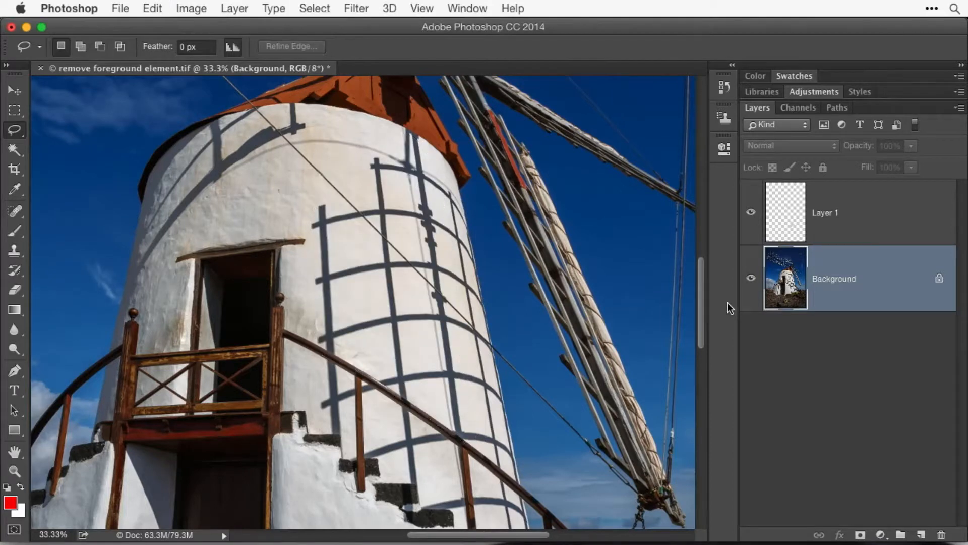